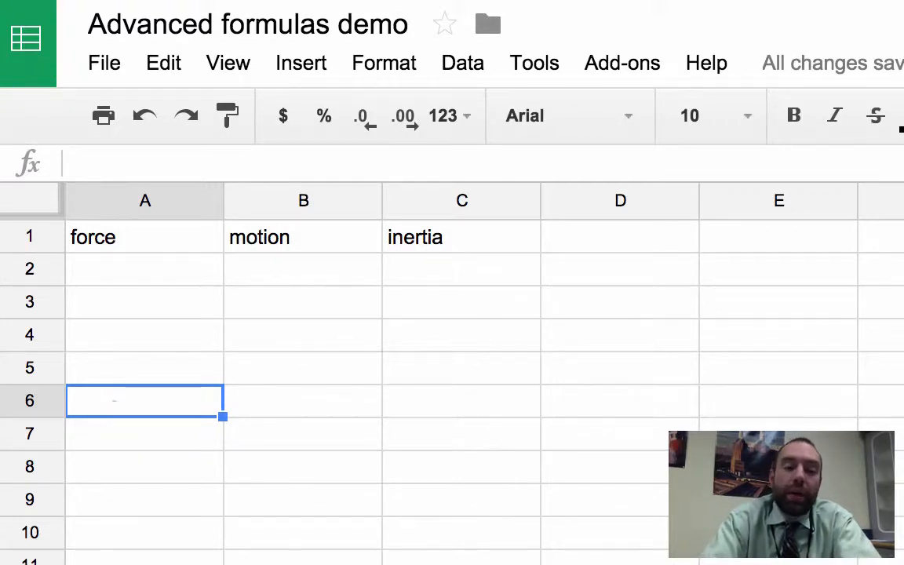
# Start an IF formula in cell A6 with the condition A1="force"
pyautogui.write('=')
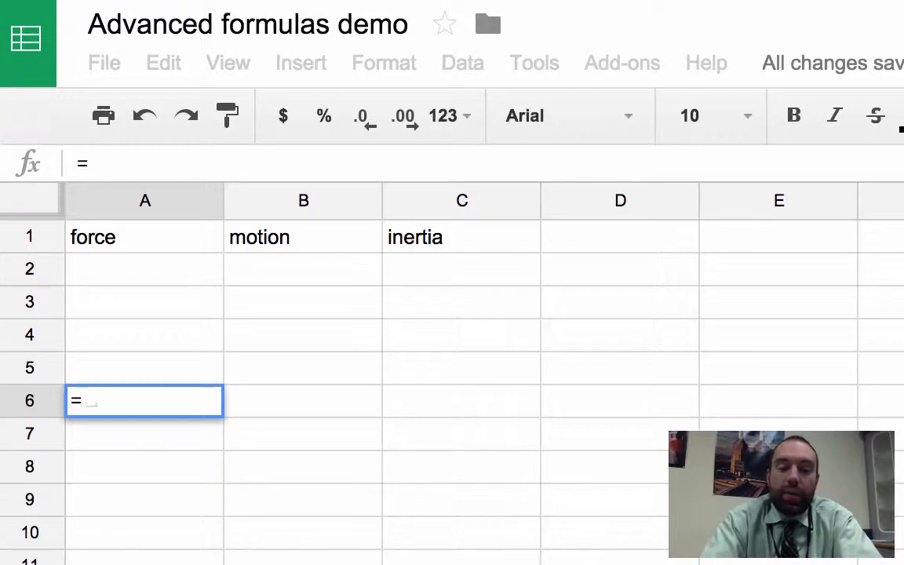
pyautogui.write('if')
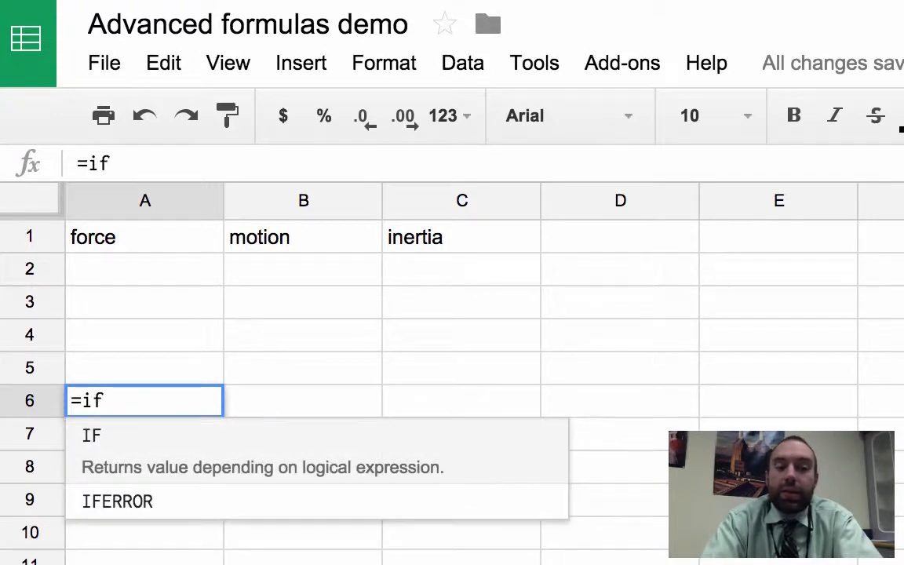
pyautogui.write('(')
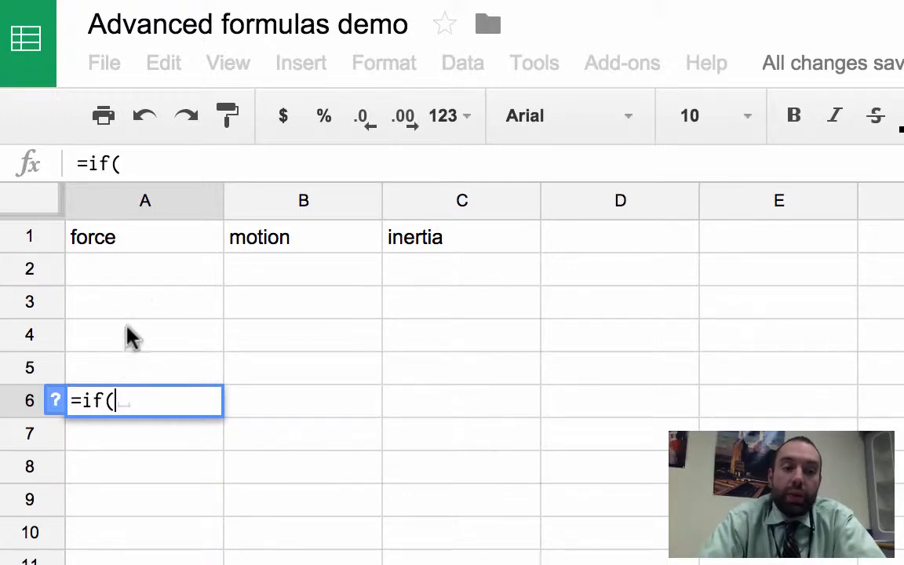
pyautogui.click(148, 246)
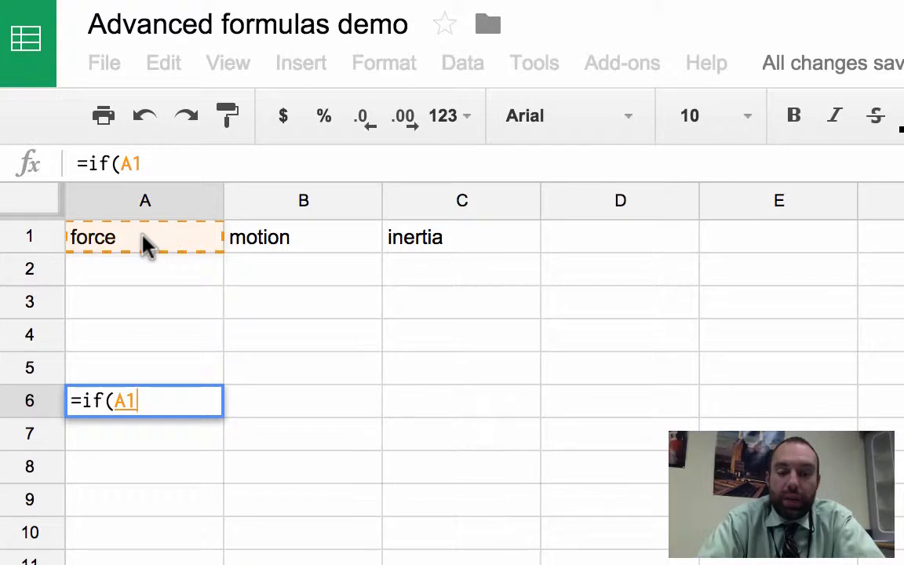
pyautogui.write('=')
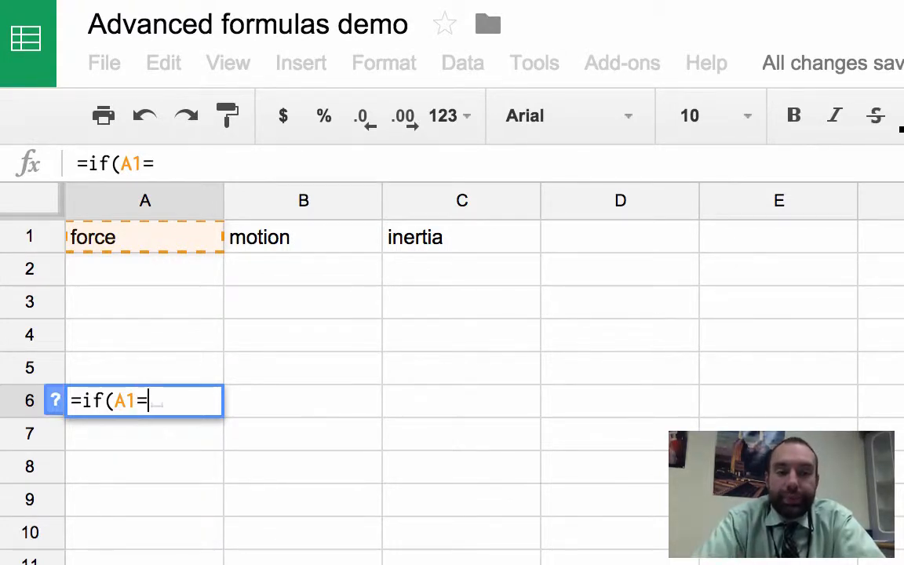
pyautogui.write('"')
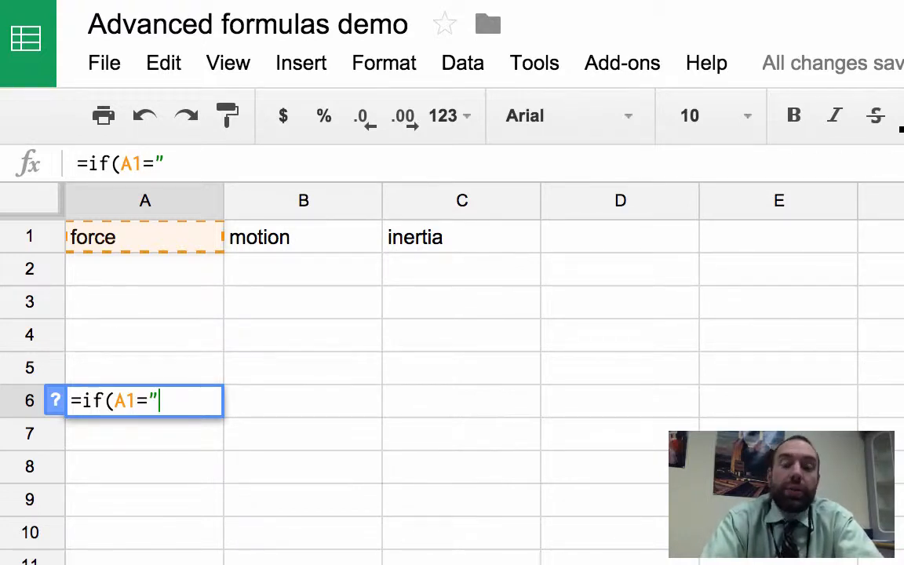
pyautogui.write('f')
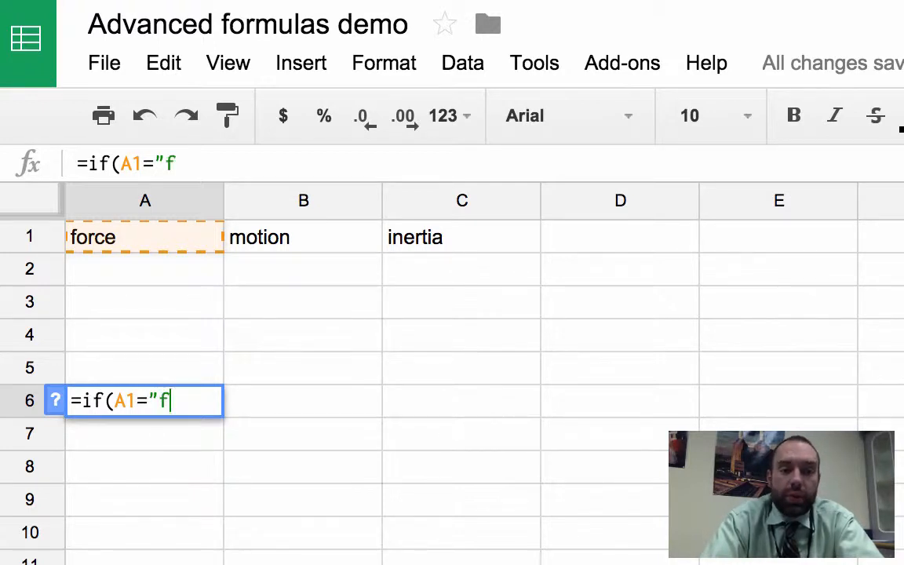
pyautogui.write('orce')
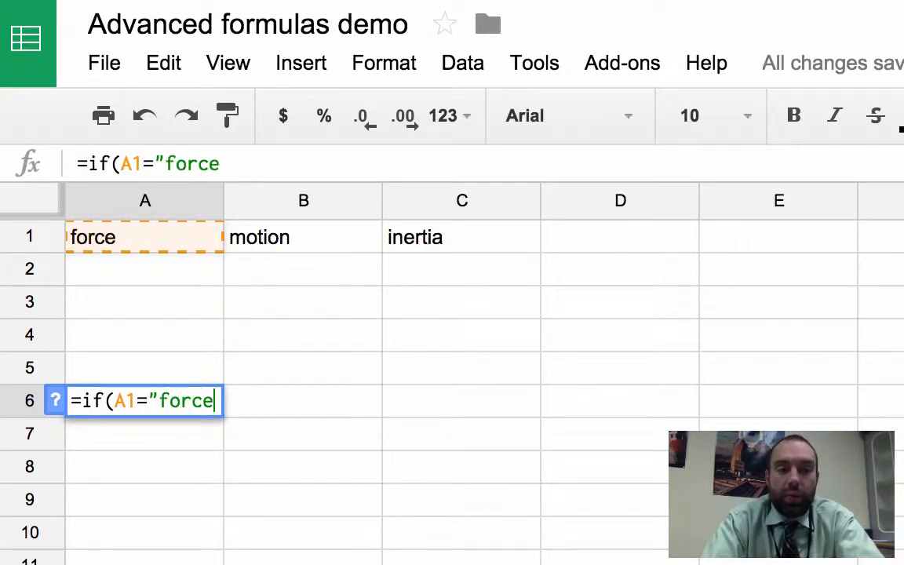
pyautogui.write('"')
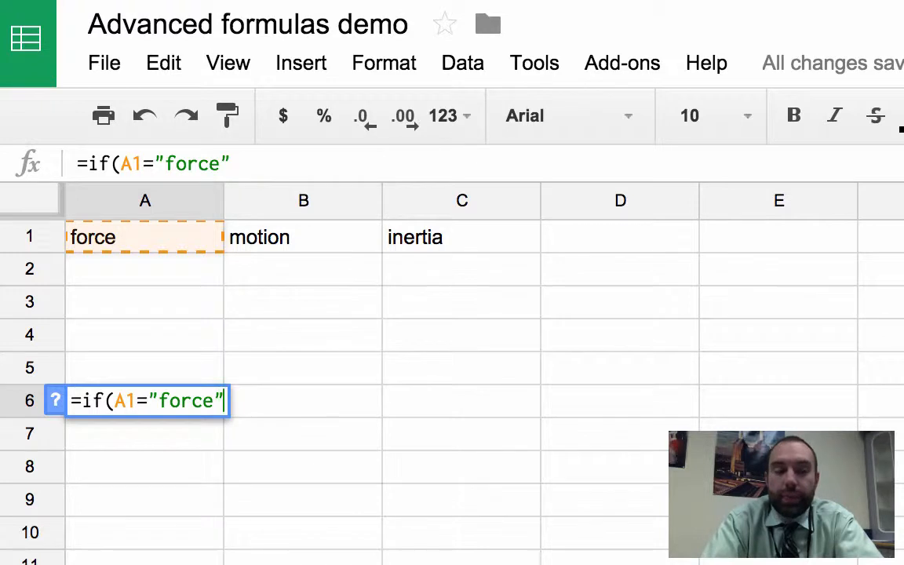
# Complete A6's IF formula with the text "true" as the match result and "false" otherwise, and enter it
pyautogui.write(',')
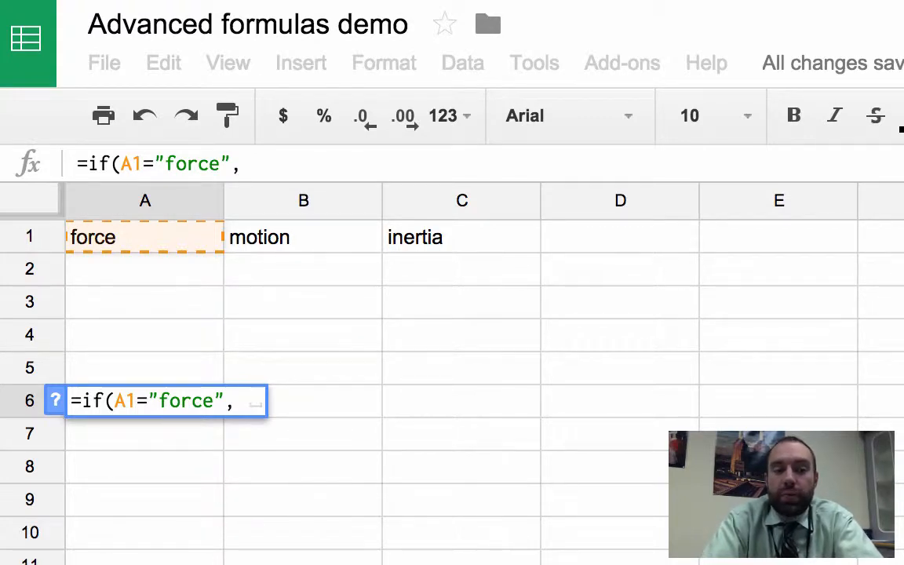
pyautogui.write('True')
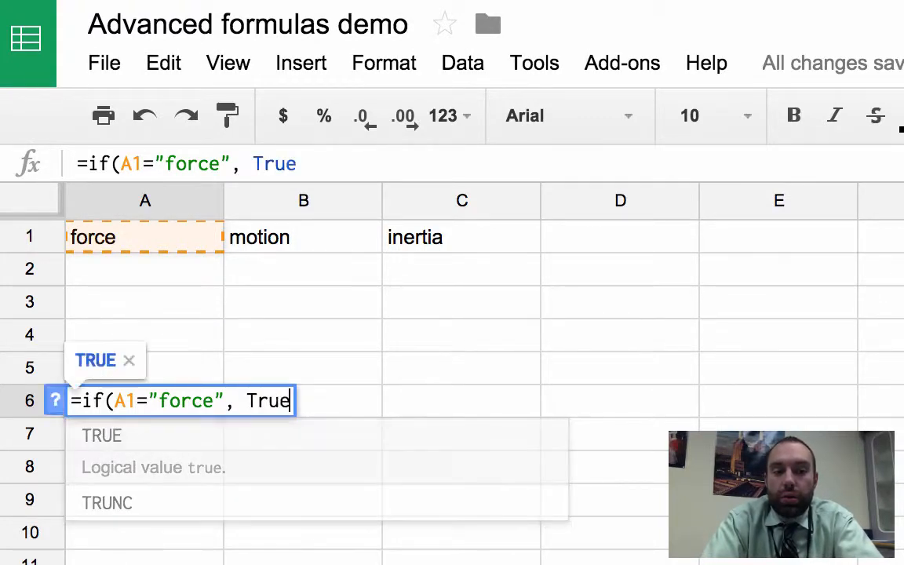
pyautogui.press('BackSpace')
pyautogui.press('BackSpace')
pyautogui.press('BackSpace')
pyautogui.press('BackSpace')
pyautogui.write('"')
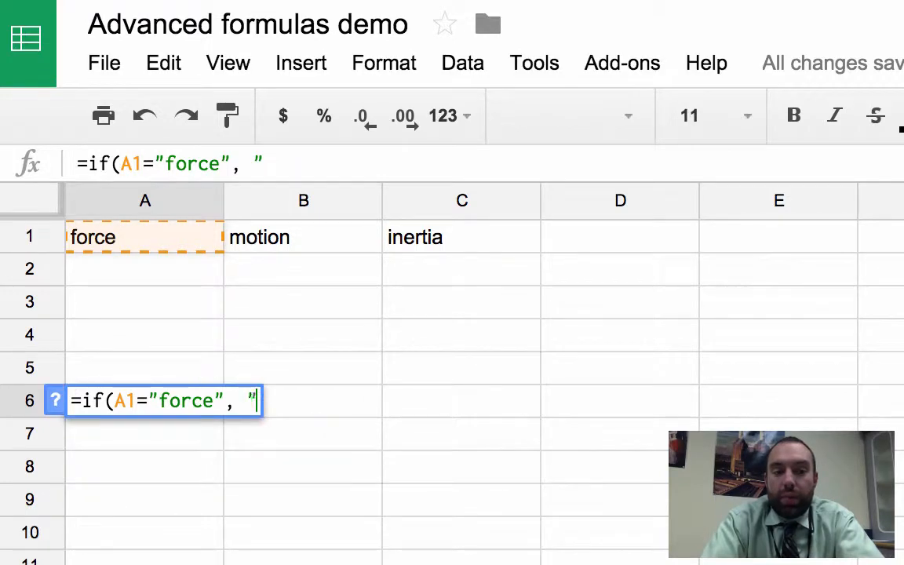
pyautogui.write('true"')
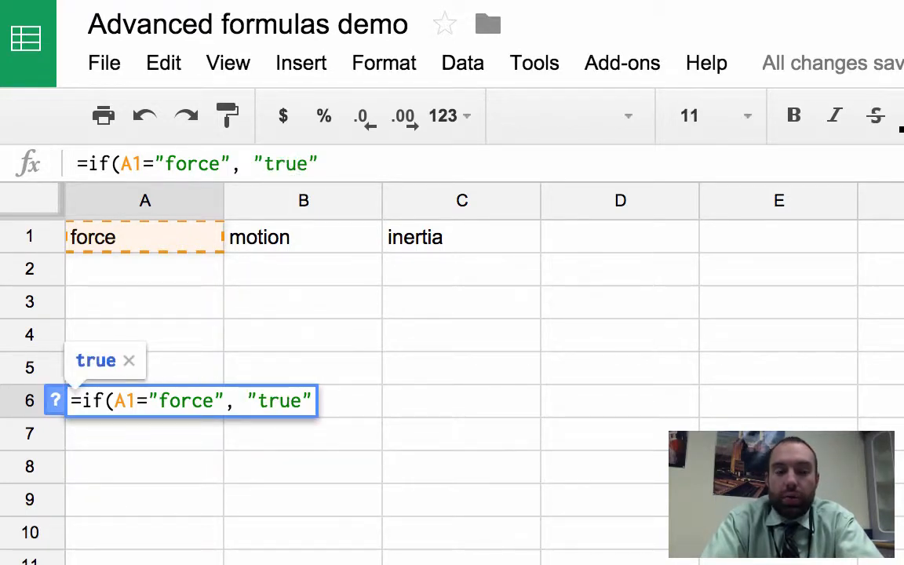
pyautogui.write(',')
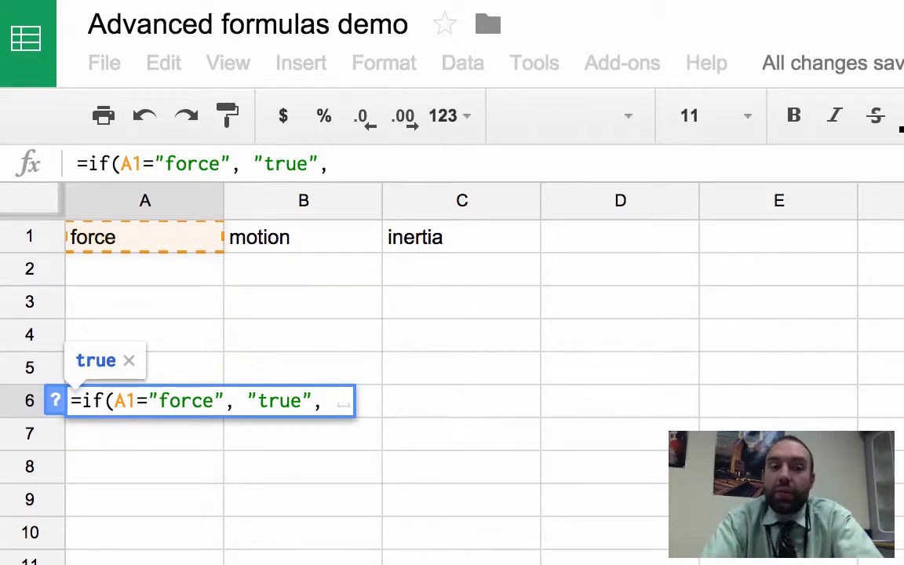
pyautogui.write(' "fa')
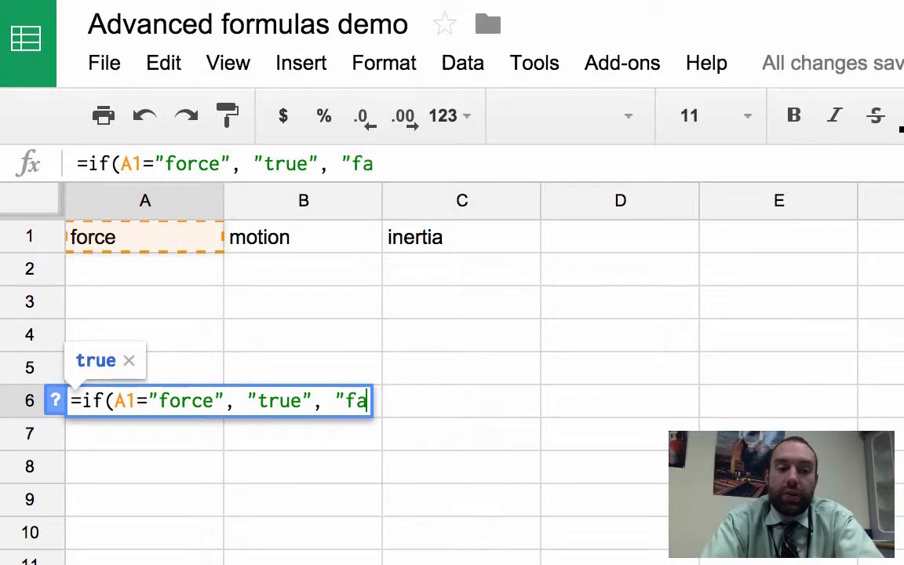
pyautogui.write('lse")')
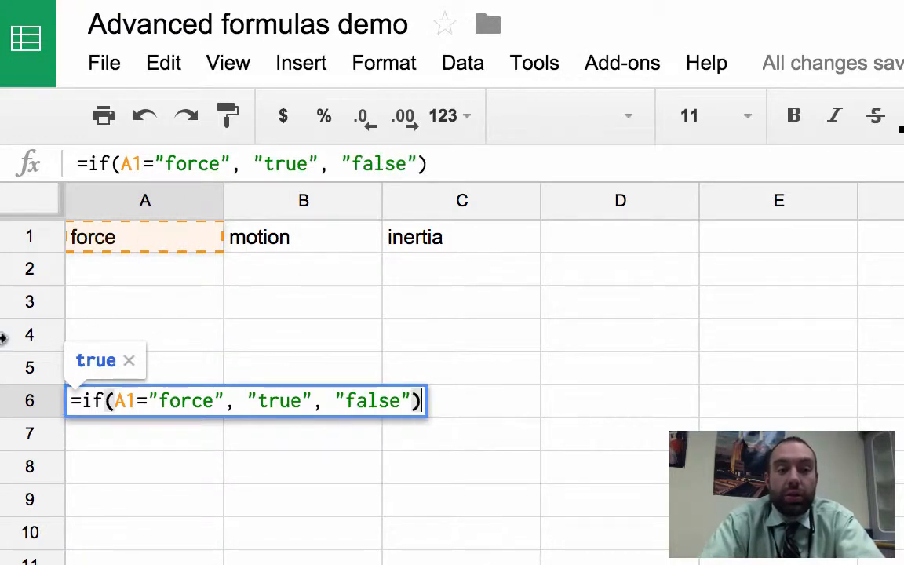
pyautogui.click(130, 362)
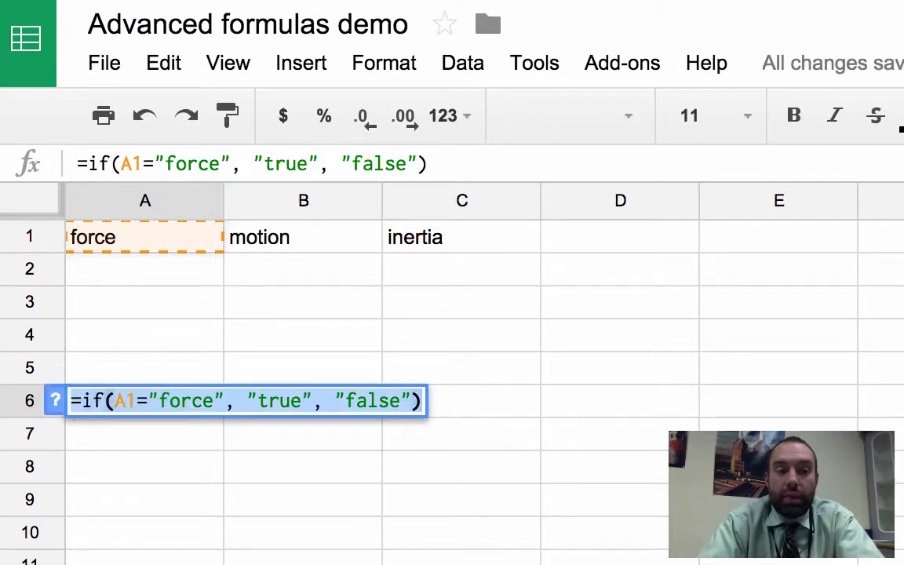
pyautogui.click(451, 165)
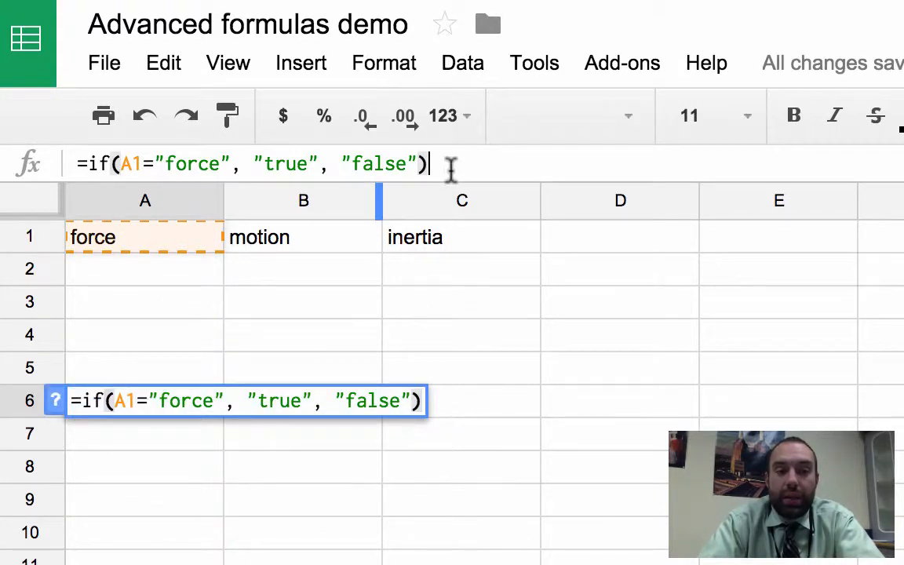
pyautogui.press('Return')
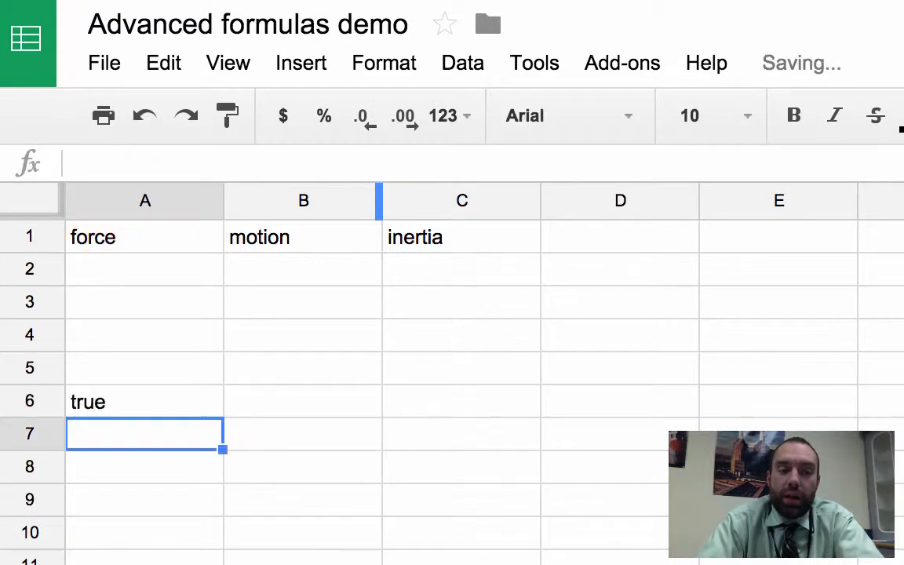
# Replace the "true" result in A6's IF formula with the number 5 and fill the formula across to B6
pyautogui.click(123, 404)
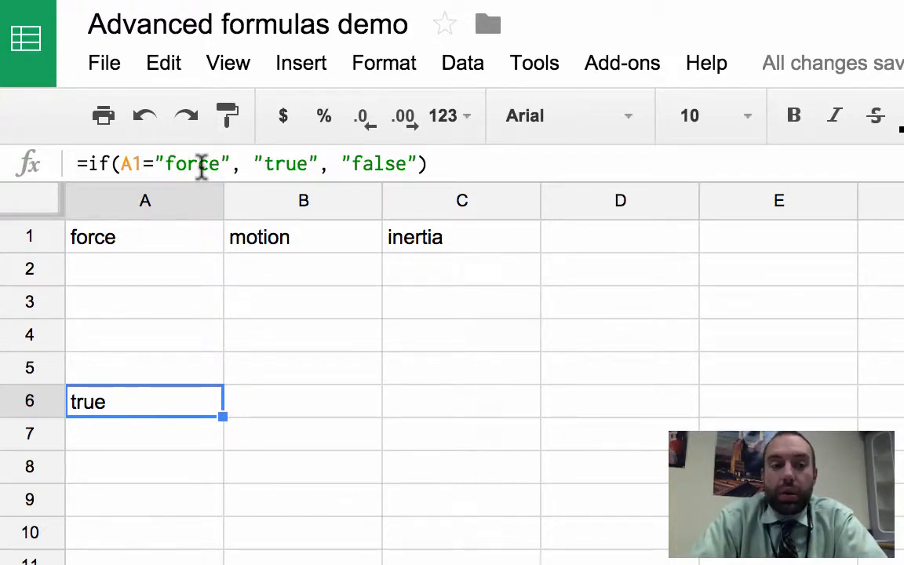
pyautogui.doubleClick(280, 163)
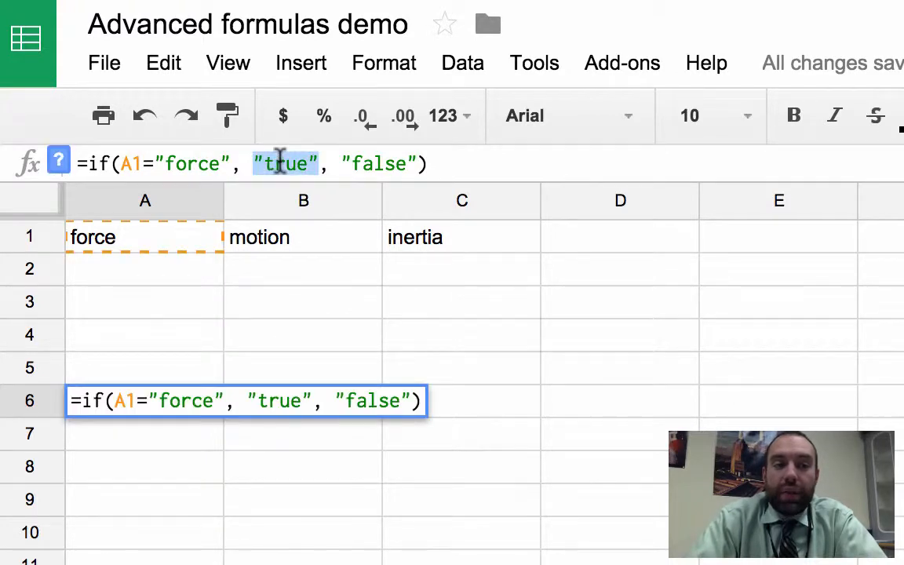
pyautogui.write('5')
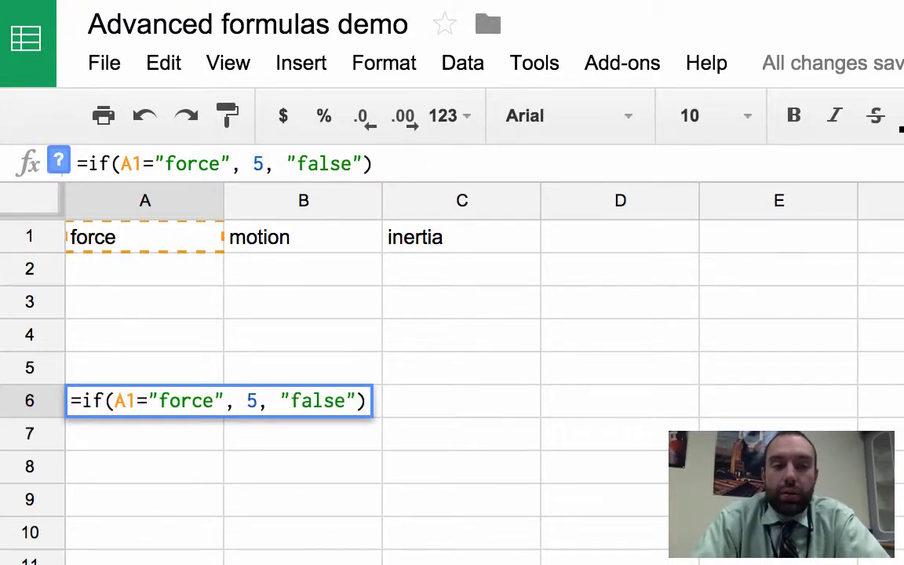
pyautogui.press('Return')
pyautogui.press('Up')
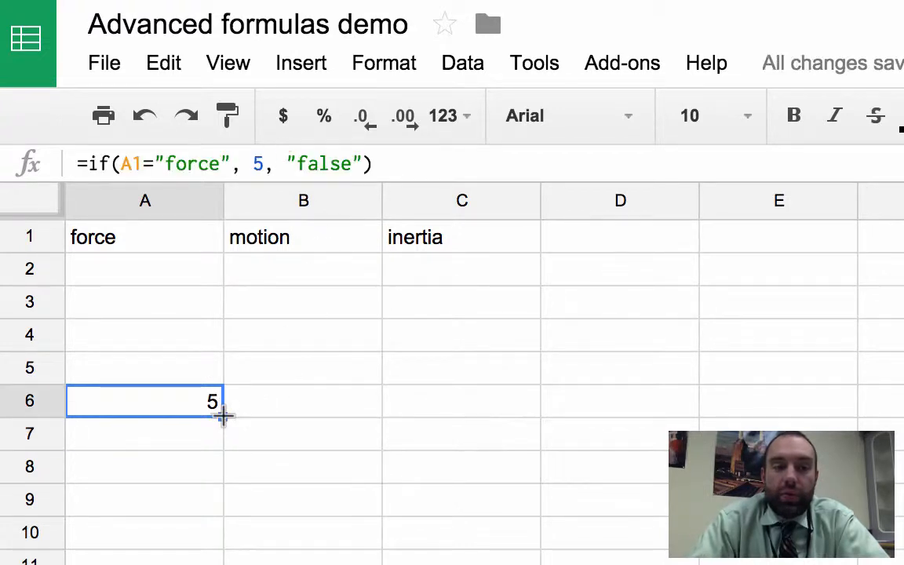
pyautogui.moveTo(225, 416); pyautogui.dragTo(310, 427)
pyautogui.click(281, 476)
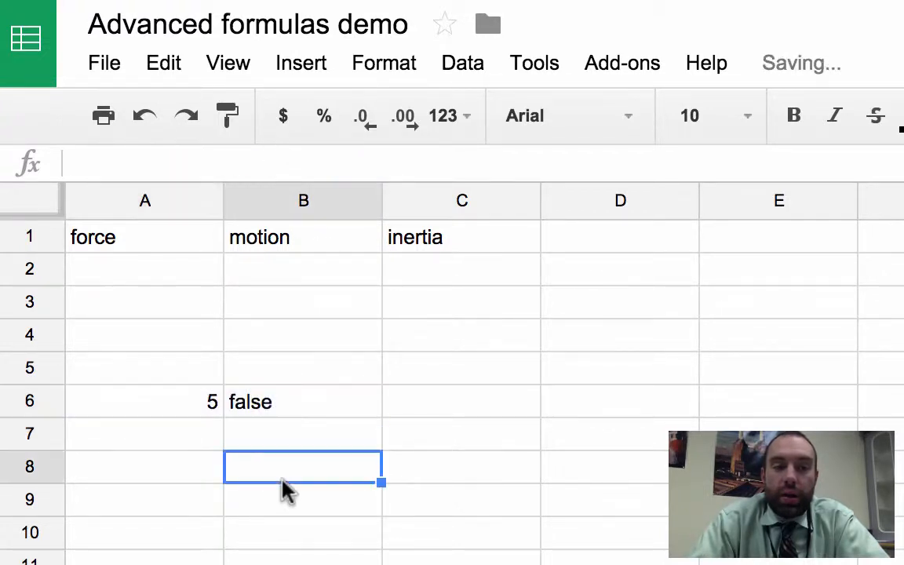
# Examine the copied formula in B6, comparing its cell reference with heading B1 and checking both result arguments
pyautogui.click(307, 397)
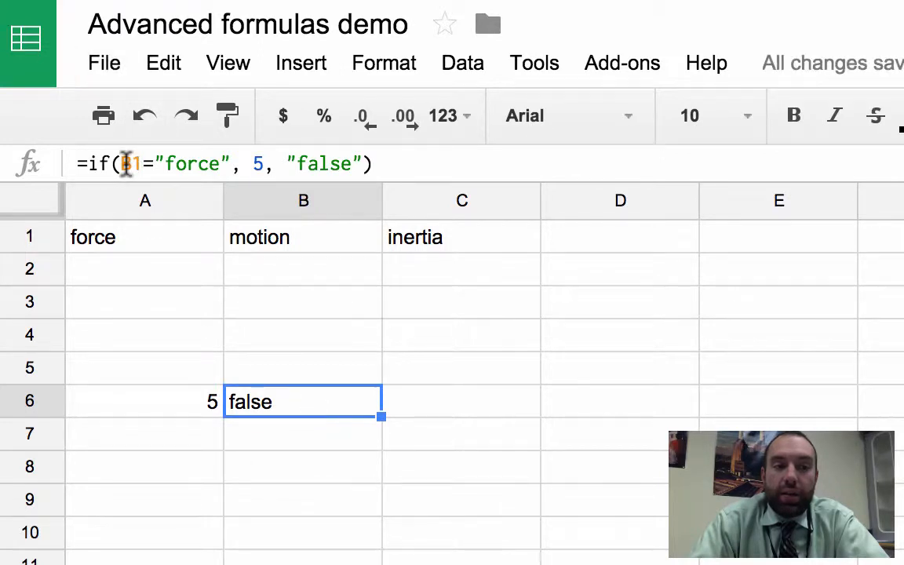
pyautogui.click(265, 241)
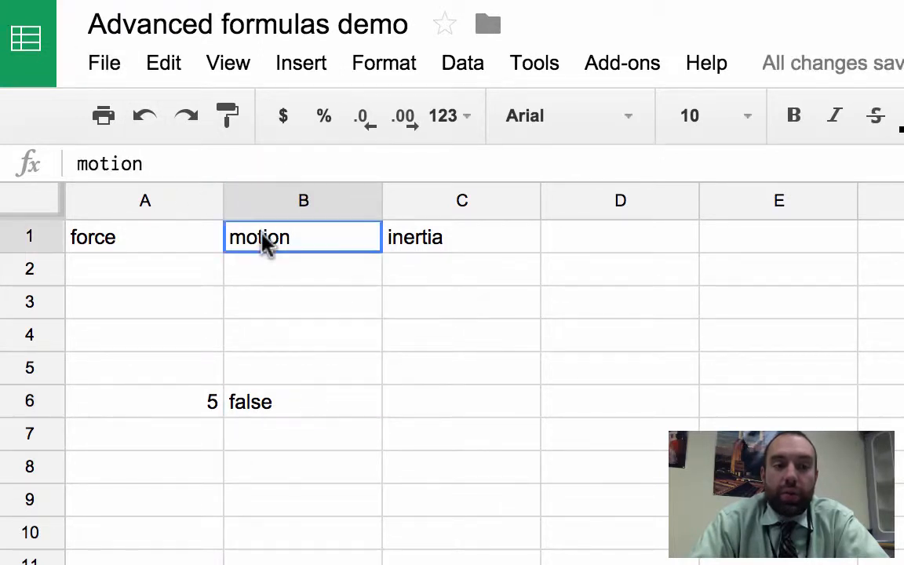
pyautogui.click(306, 404)
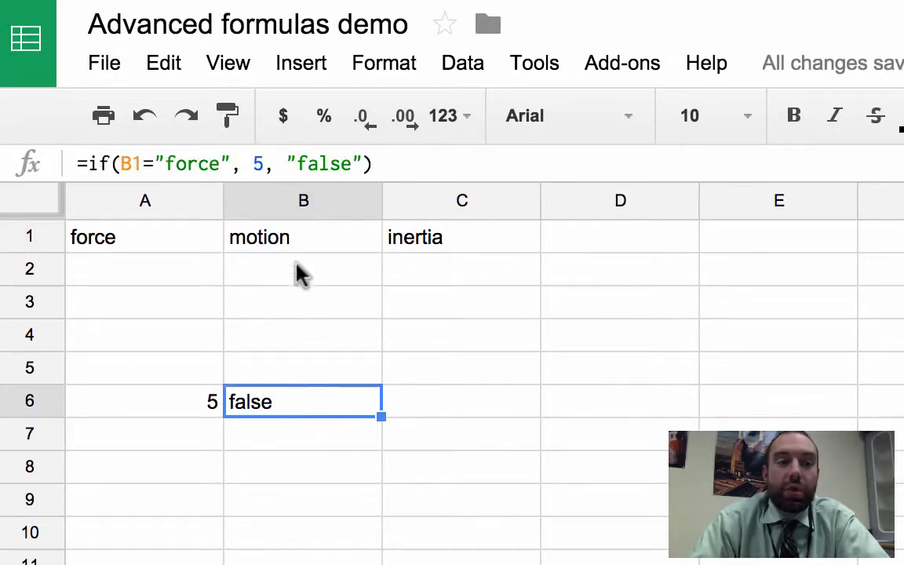
pyautogui.doubleClick(258, 164)
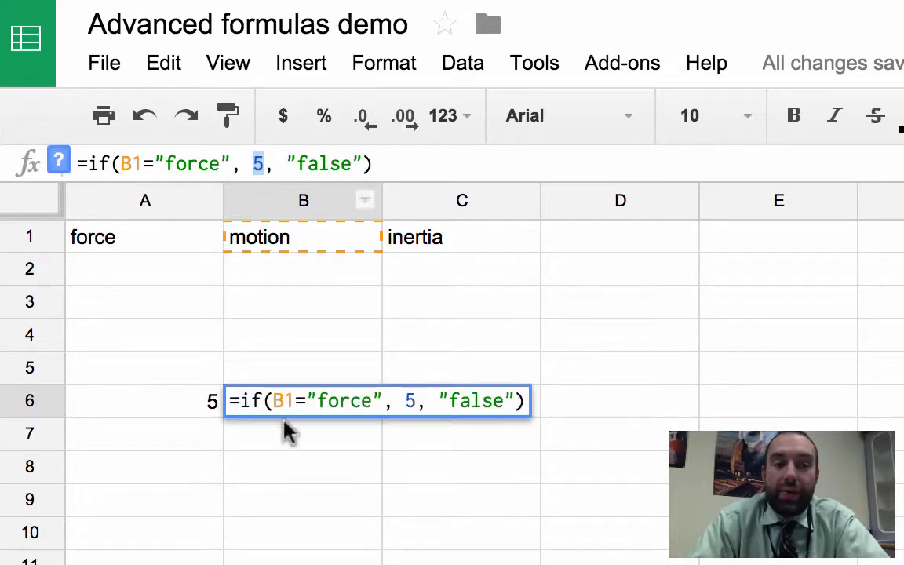
pyautogui.click(340, 168)
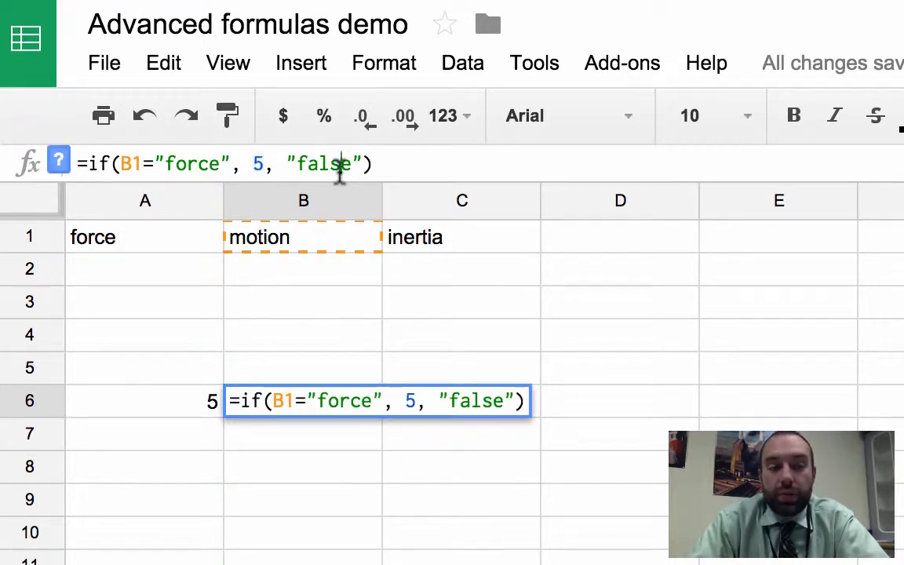
pyautogui.click(455, 560)
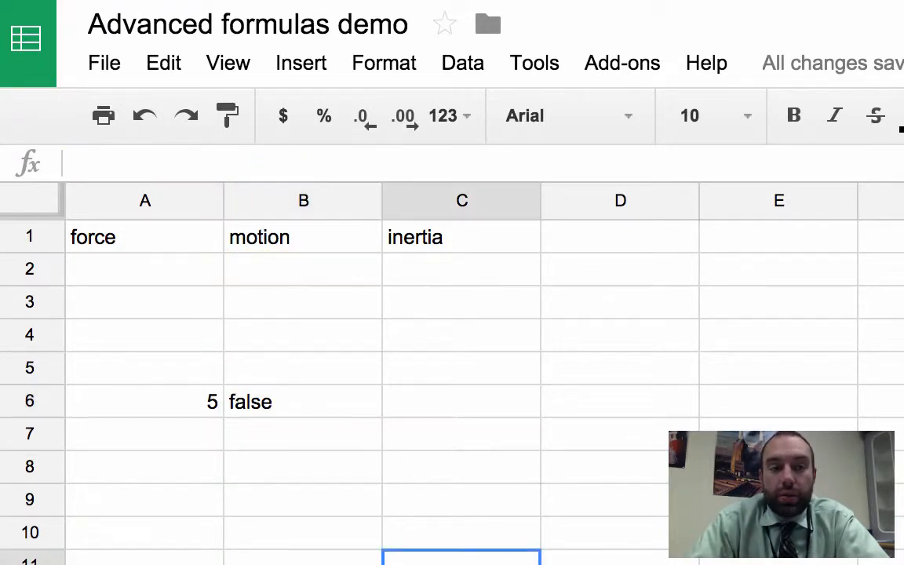
# Review the condition, the match result and the otherwise result in A6's IF formula without changing them
pyautogui.click(132, 403)
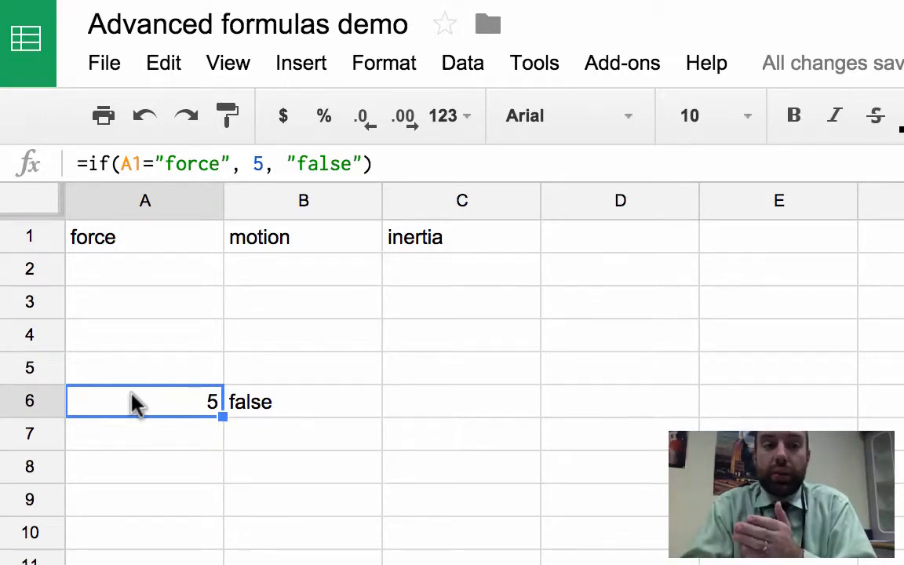
pyautogui.moveTo(232, 165); pyautogui.dragTo(120, 164)
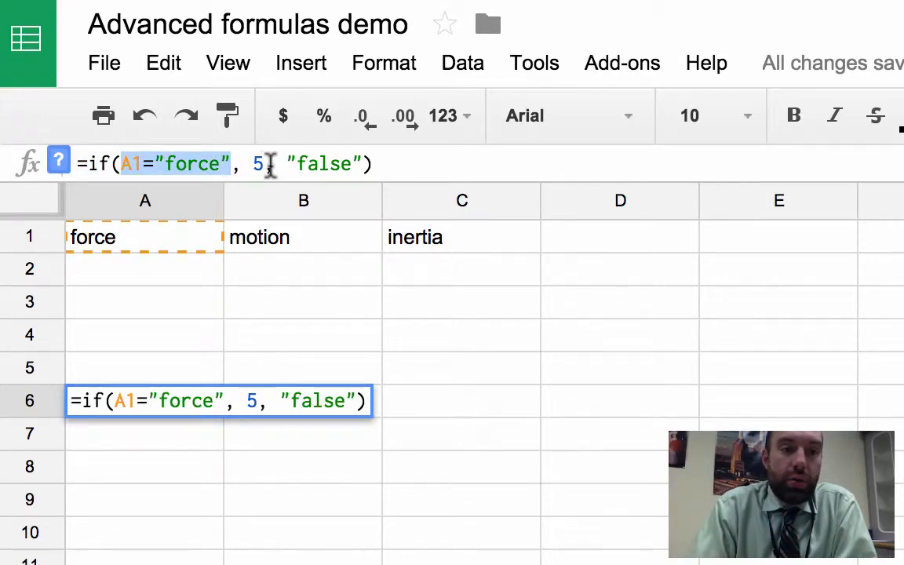
pyautogui.moveTo(271, 164); pyautogui.dragTo(250, 165)
pyautogui.moveTo(360, 164); pyautogui.dragTo(208, 194)
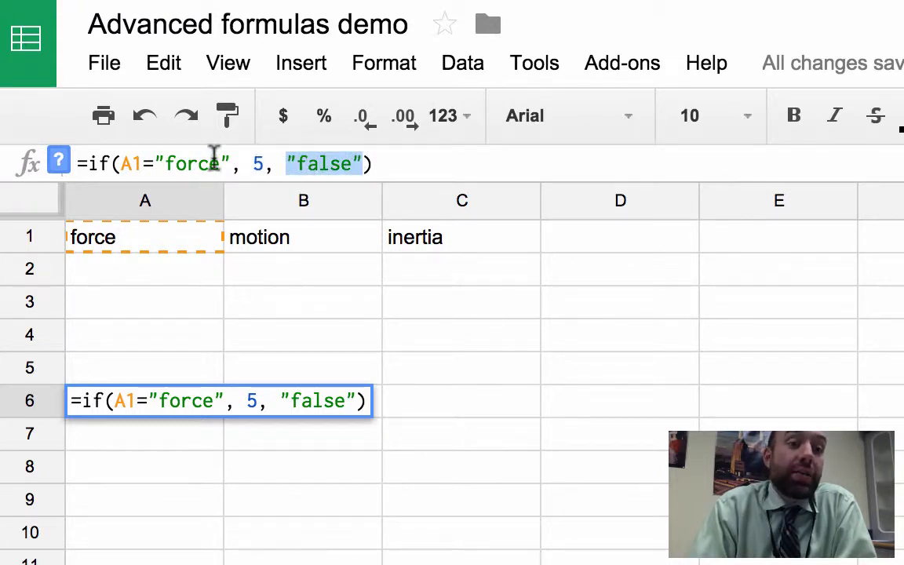
pyautogui.click(212, 159)
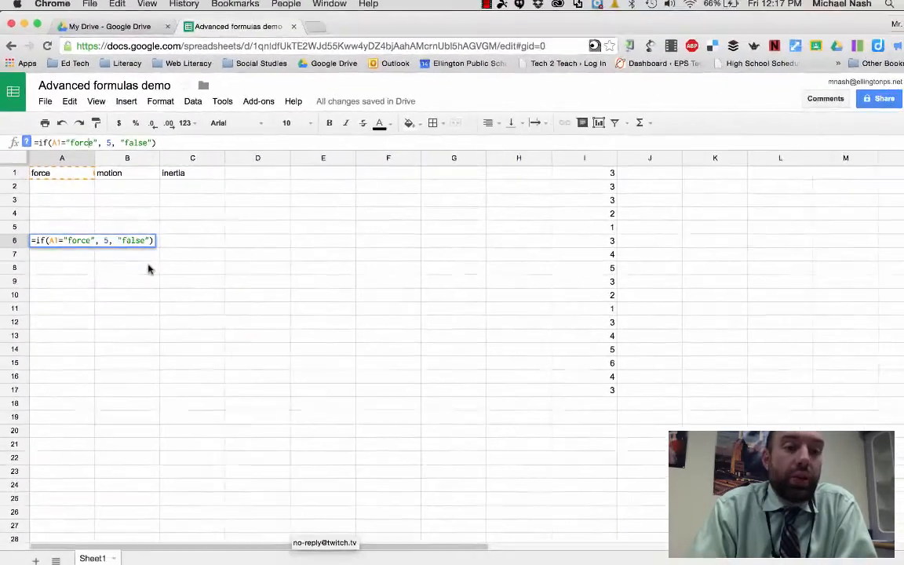
pyautogui.click(286, 403)
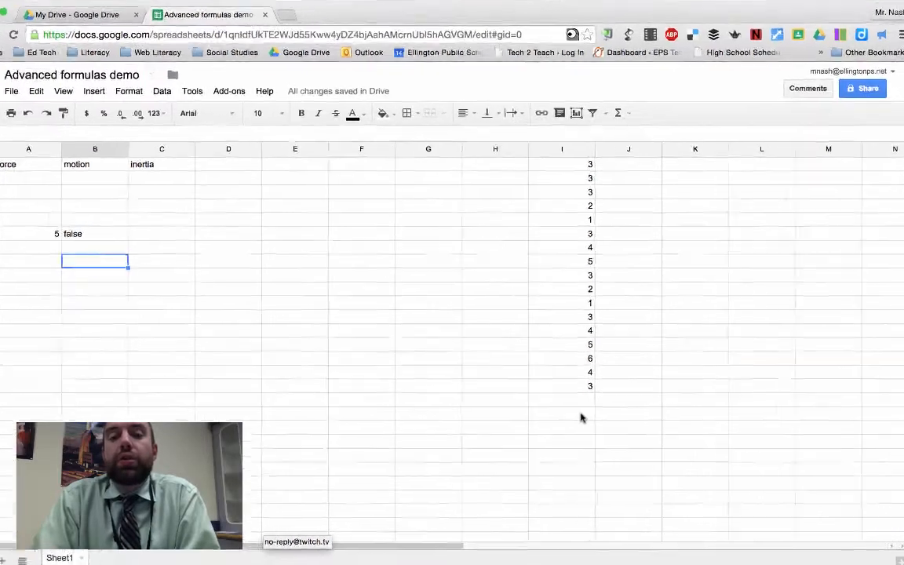
# Enter a COUNTIF formula in I19 that counts how many cells in I1:I17 equal 3
pyautogui.click(585, 411)
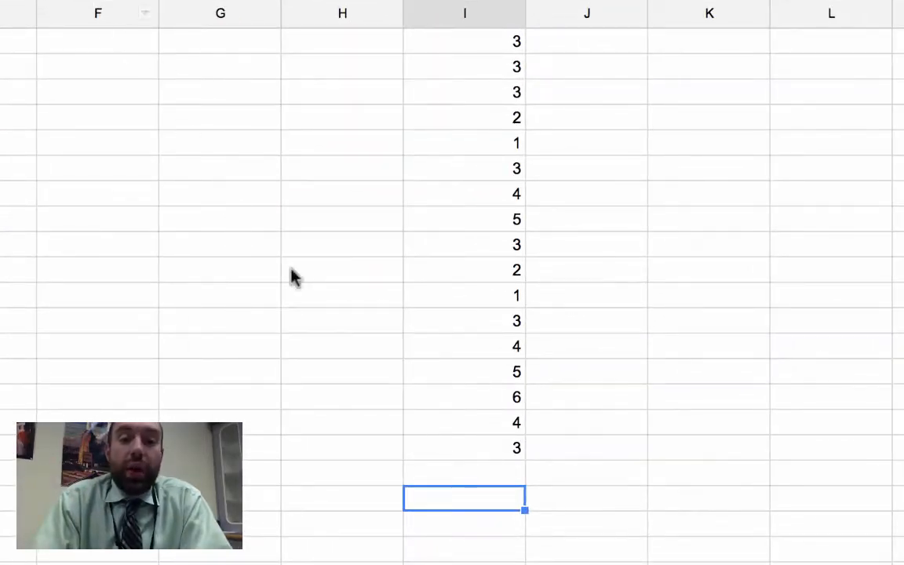
pyautogui.write('=')
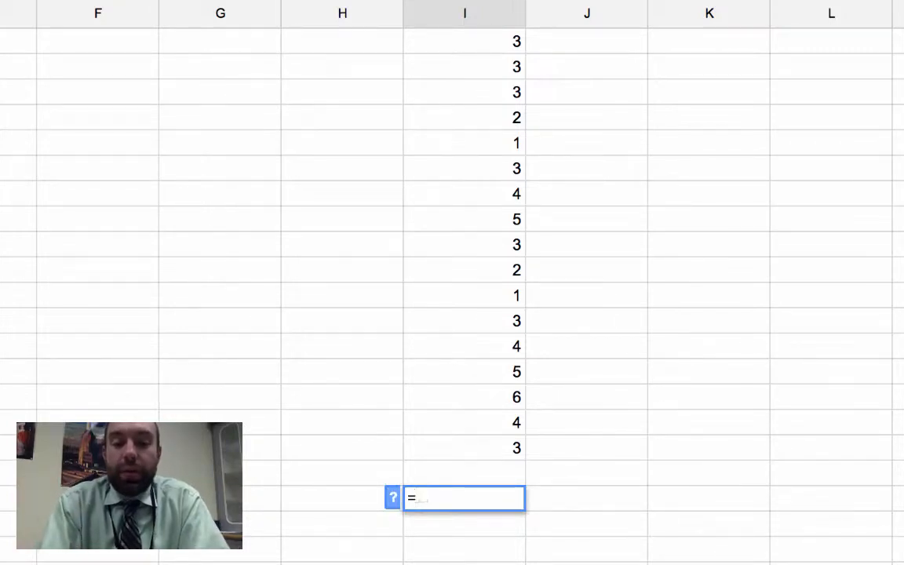
pyautogui.write('counti')
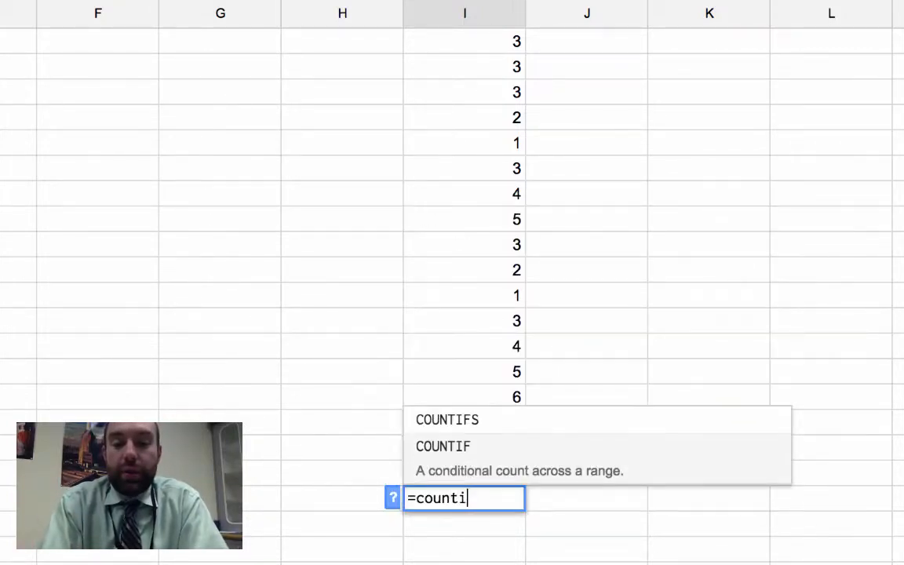
pyautogui.write('f(')
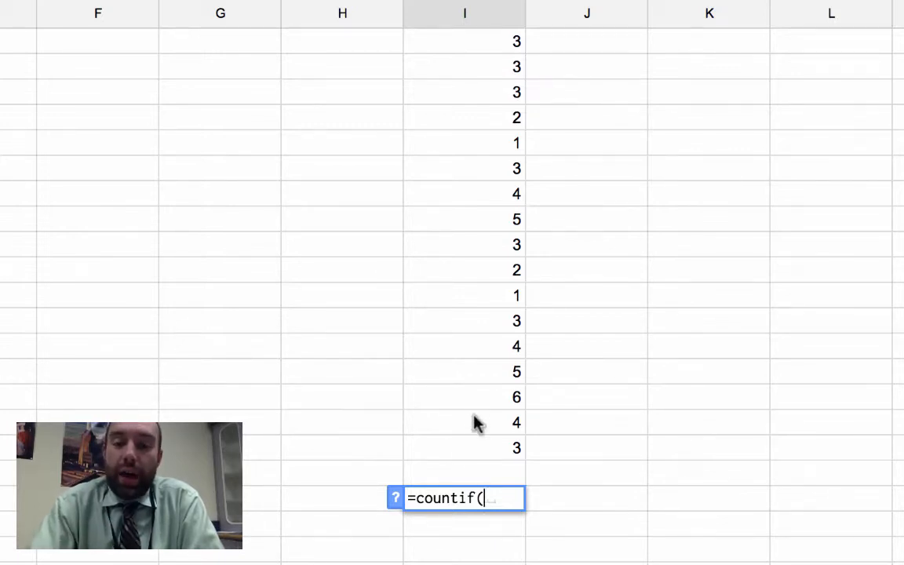
pyautogui.moveTo(465, 451); pyautogui.dragTo(476, 57)
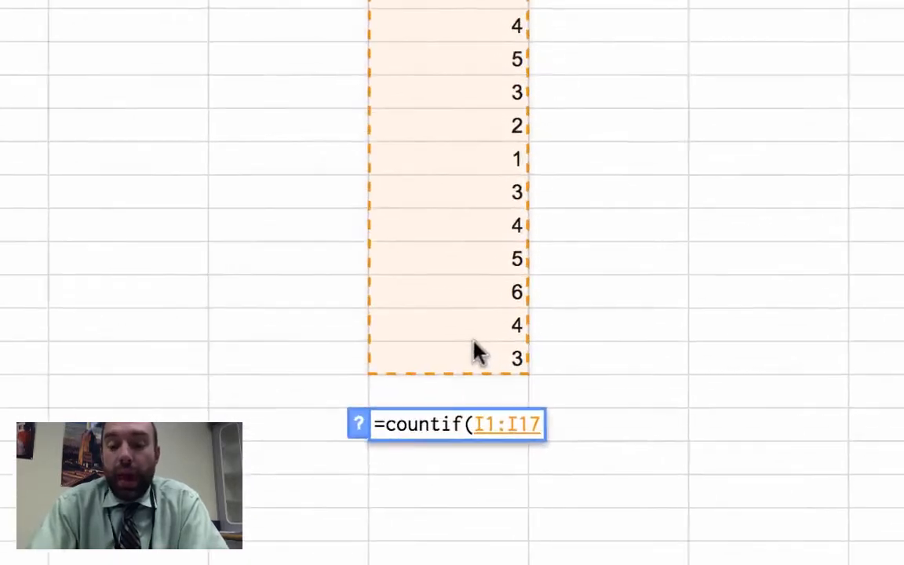
pyautogui.write(', ')
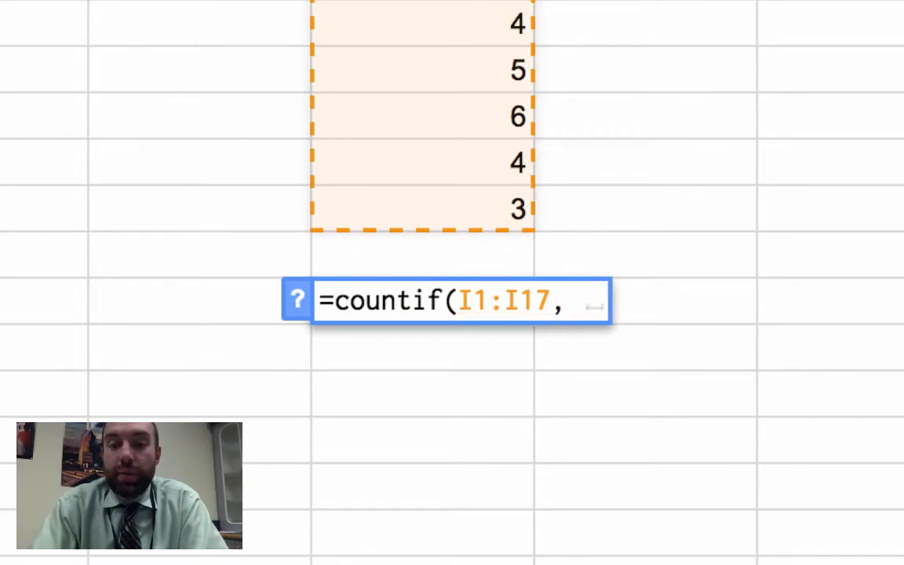
pyautogui.write('3')
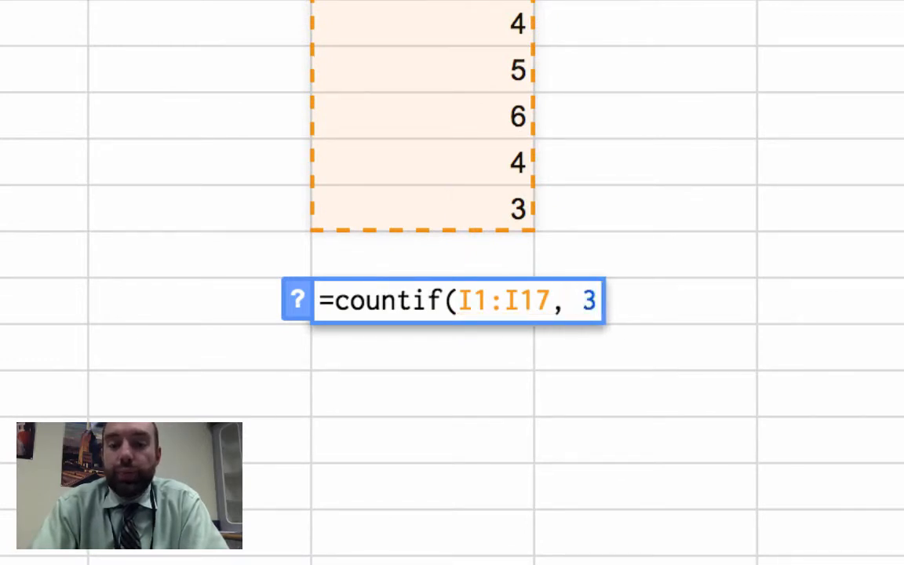
pyautogui.write(')')
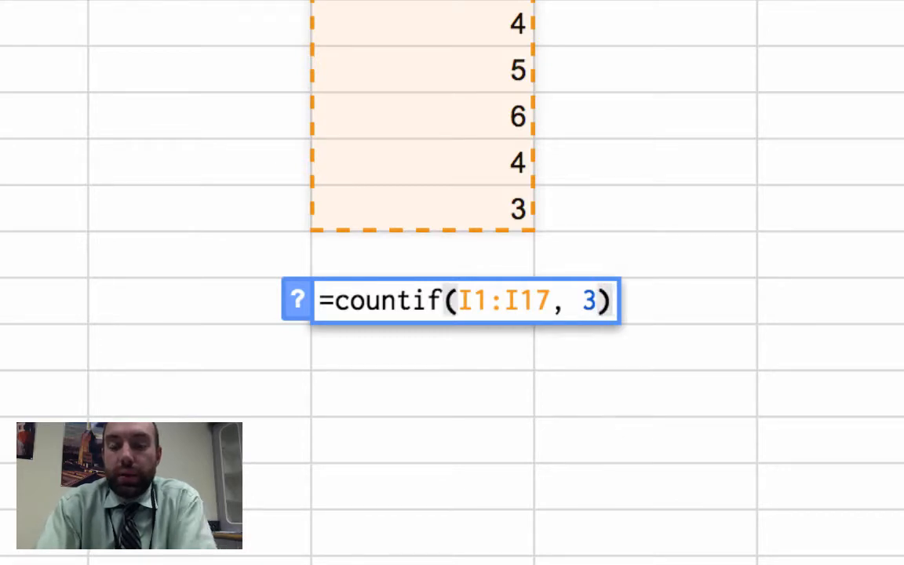
pyautogui.press('Return')
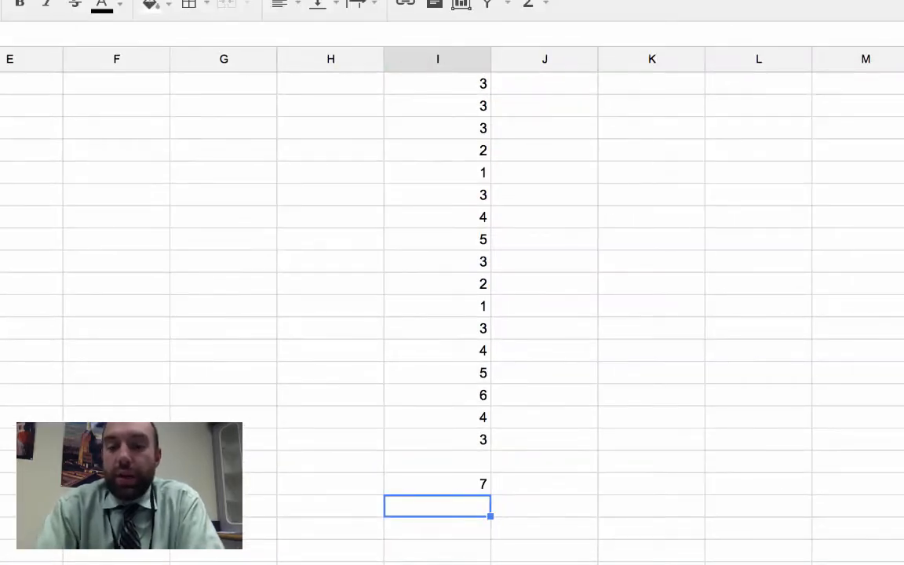
# Check the COUNTIF result in I19 against the individual cells containing 3 in column I
pyautogui.click(467, 488)
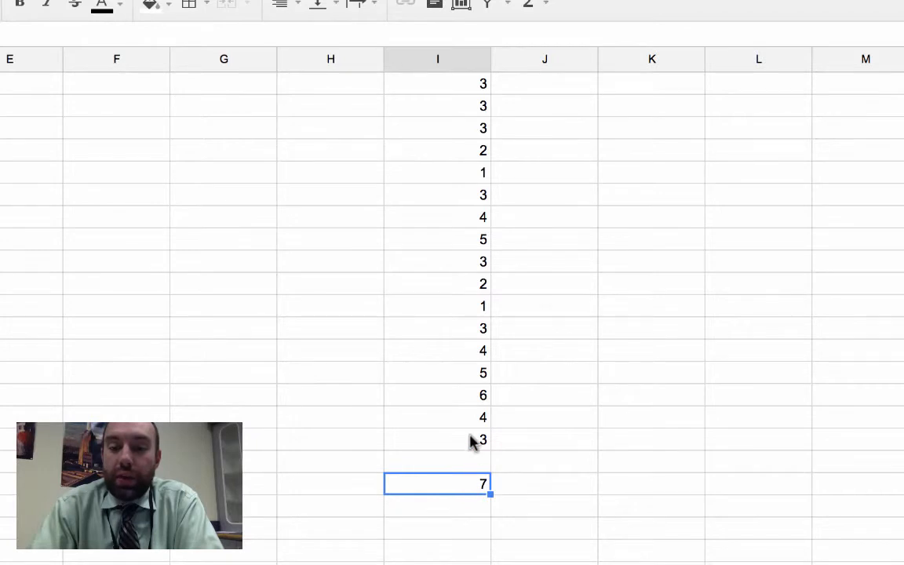
pyautogui.click(451, 88)
pyautogui.click(447, 110)
pyautogui.click(444, 134)
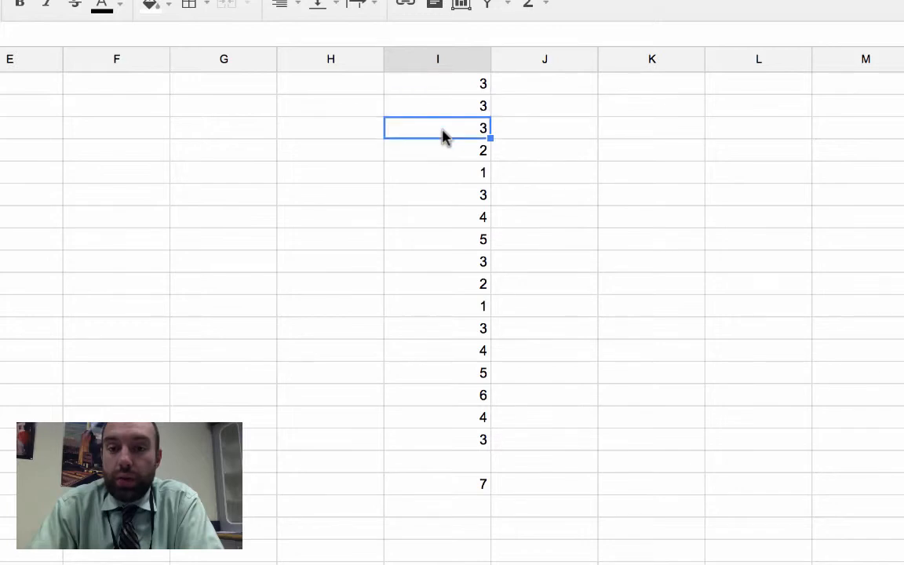
pyautogui.click(440, 194)
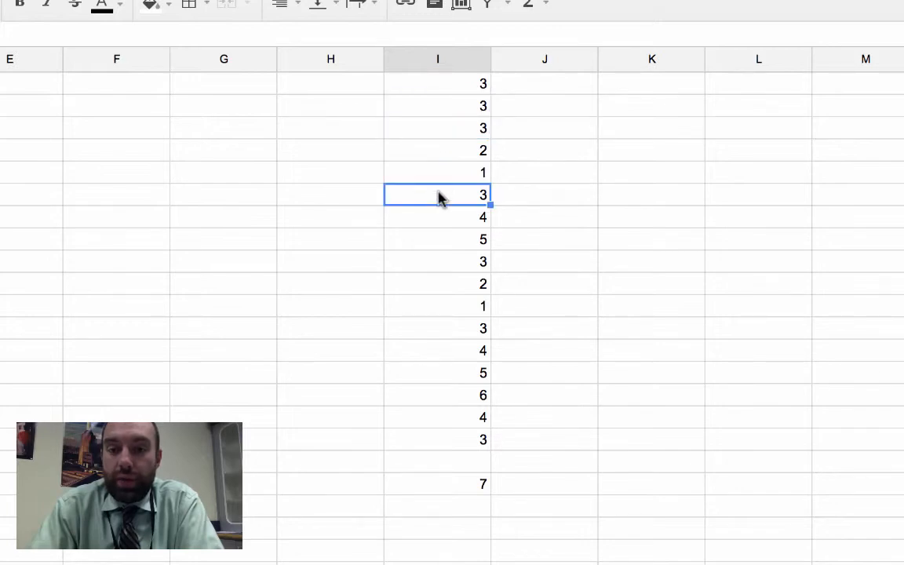
pyautogui.click(436, 330)
pyautogui.click(436, 418)
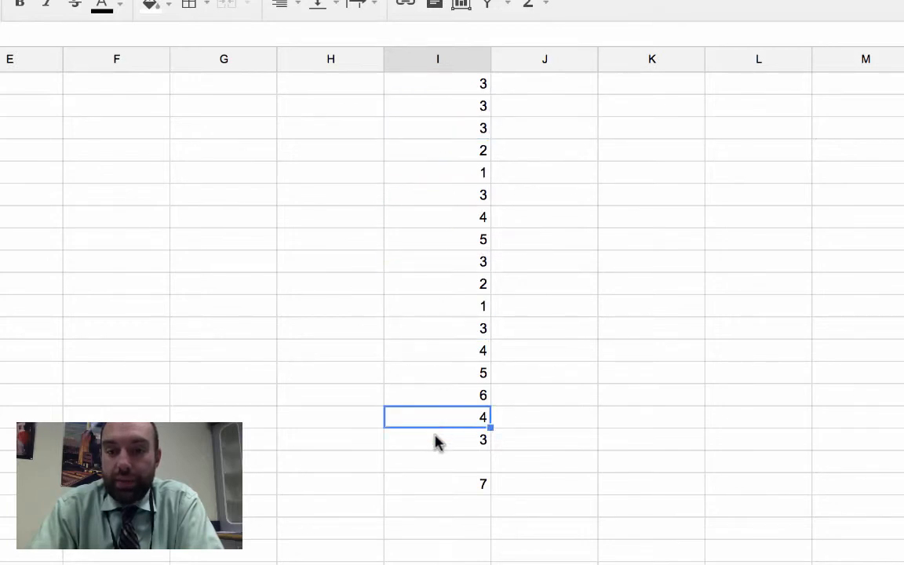
pyautogui.click(436, 437)
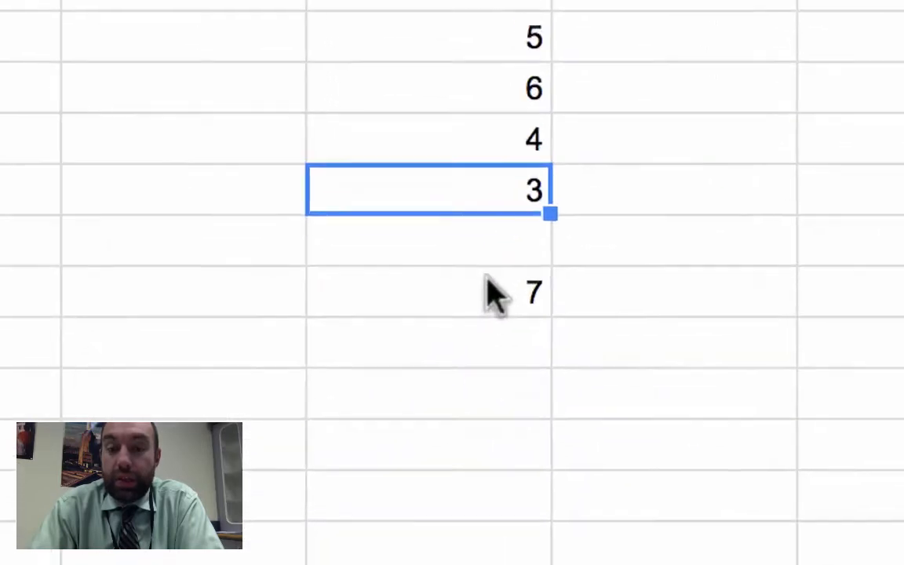
# Change the criterion of I19's COUNTIF formula to 5 and enter it
pyautogui.click(487, 279)
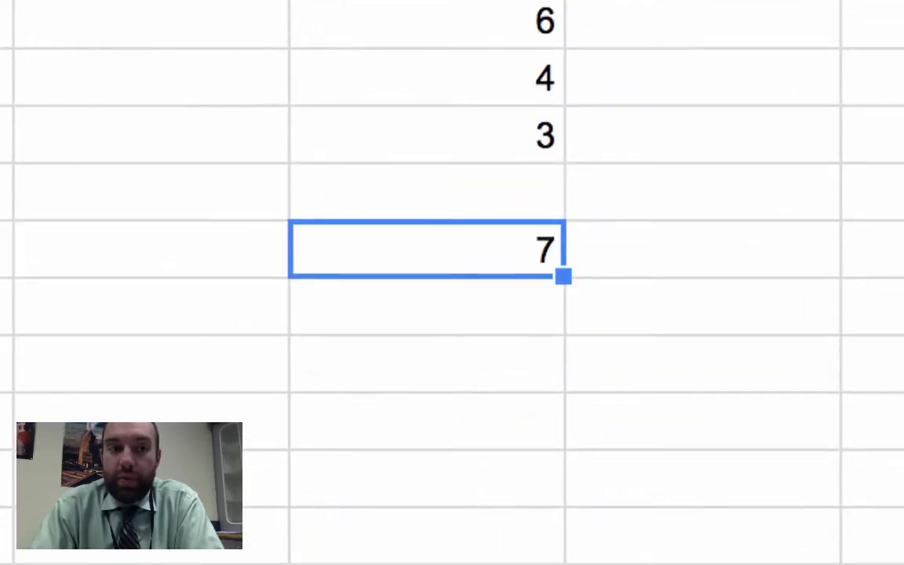
pyautogui.press('Return')
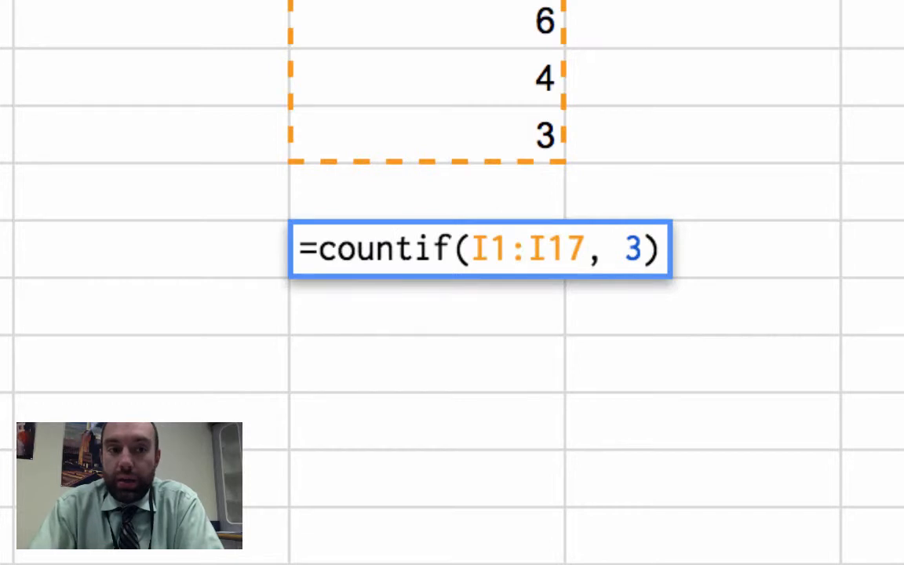
pyautogui.press('BackSpace')
pyautogui.write('5')
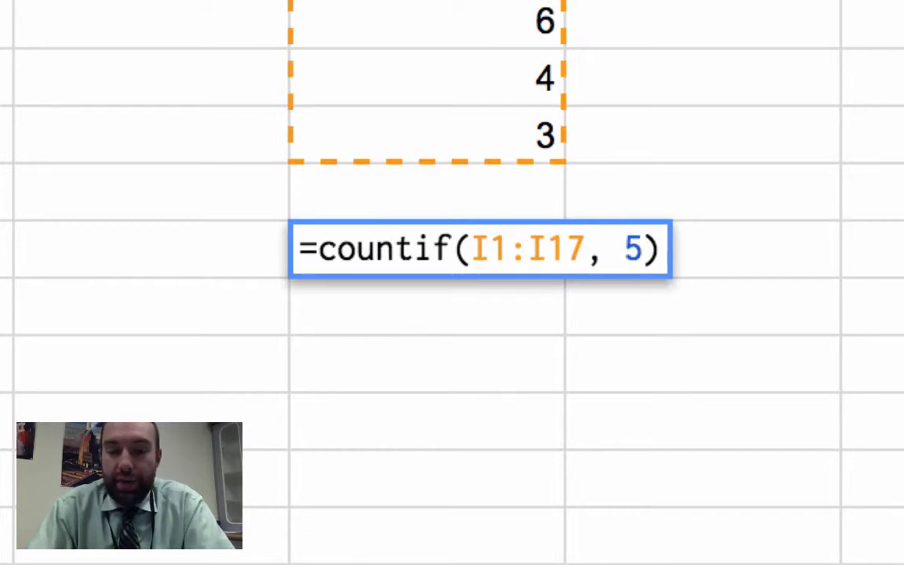
pyautogui.press('Return')
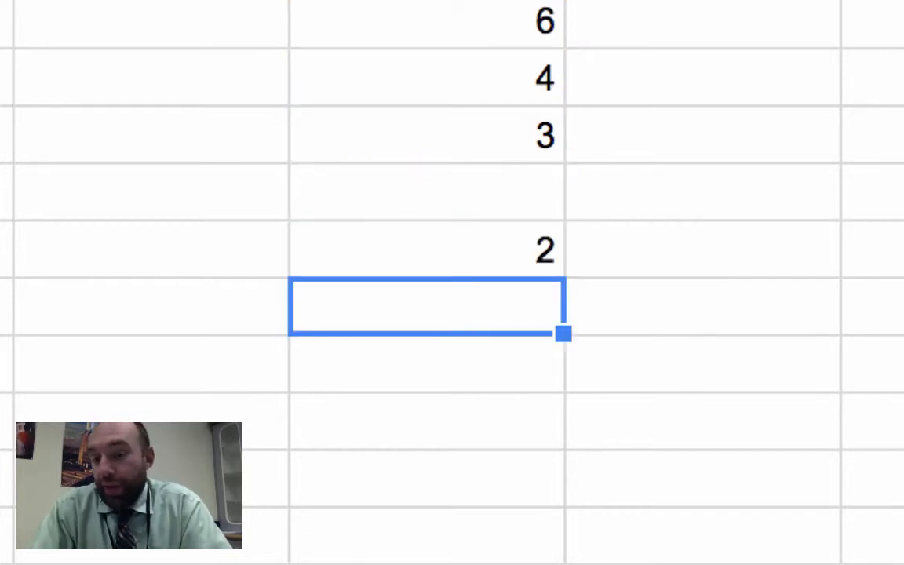